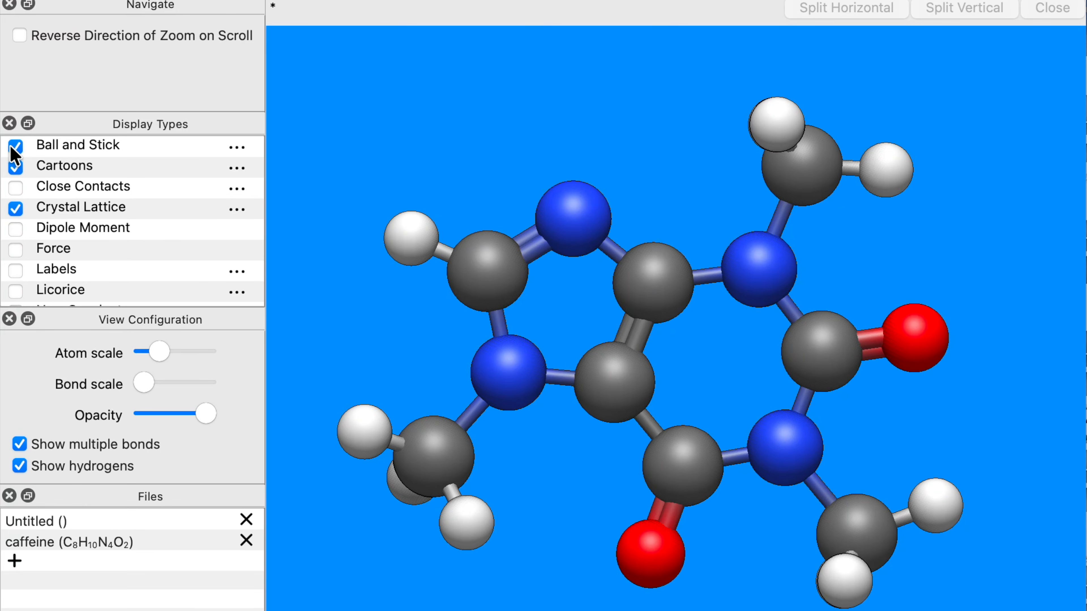
Switch the caffeine display from Ball and Stick to Licorice and adjust the licorice opacity.
click(15, 146)
click(15, 291)
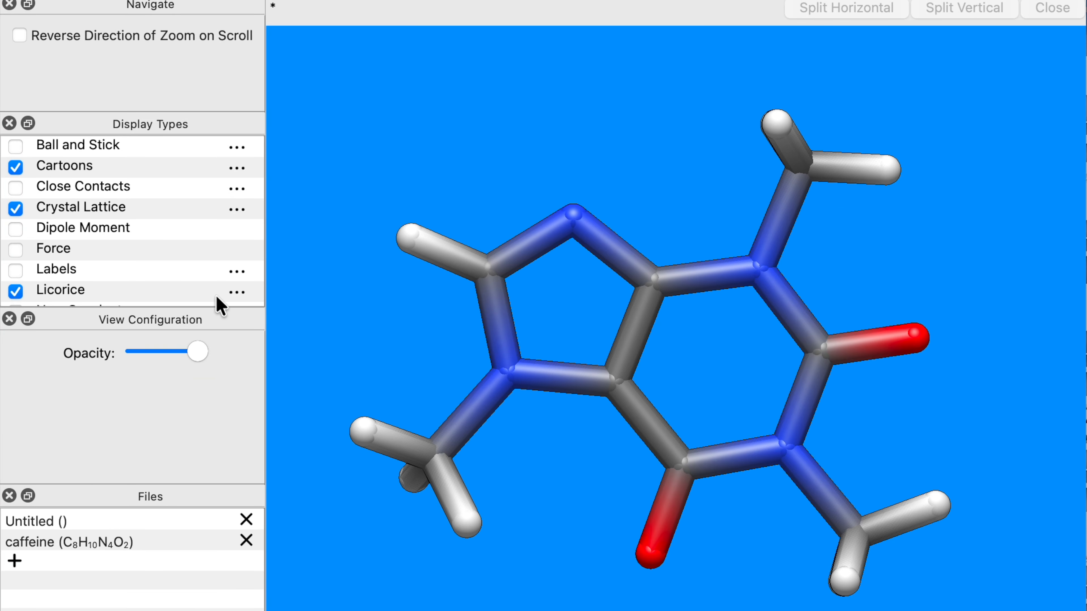
mouse_move(198, 350)
mouse_down()
mouse_move(164, 348)
mouse_move(213, 349)
mouse_up()
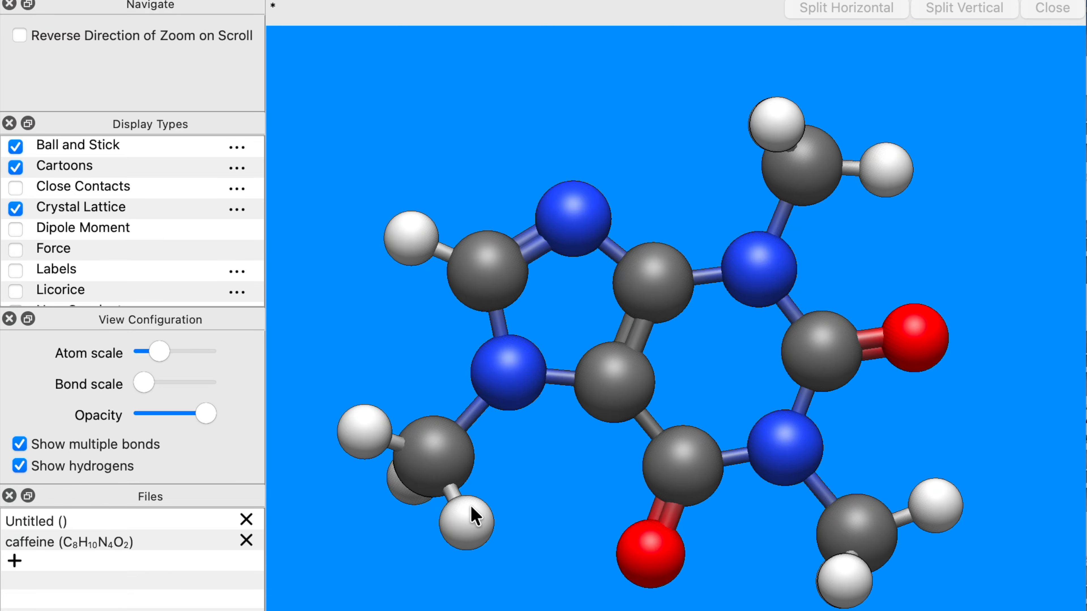
Enable the Van der Waals display and lower its opacity.
scroll(138, 209, down, 5)
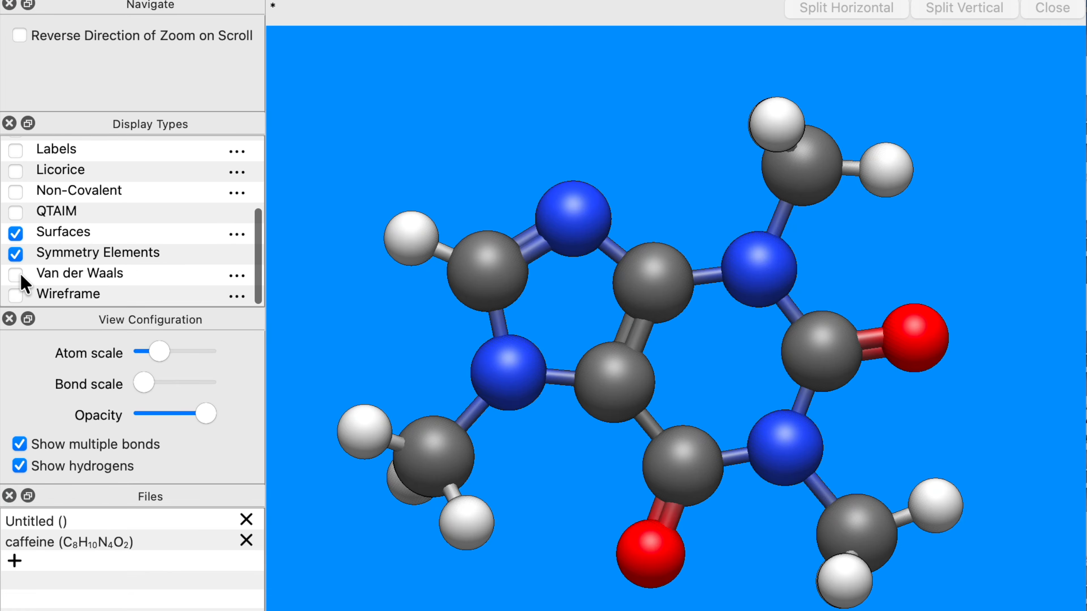
click(60, 276)
click(15, 274)
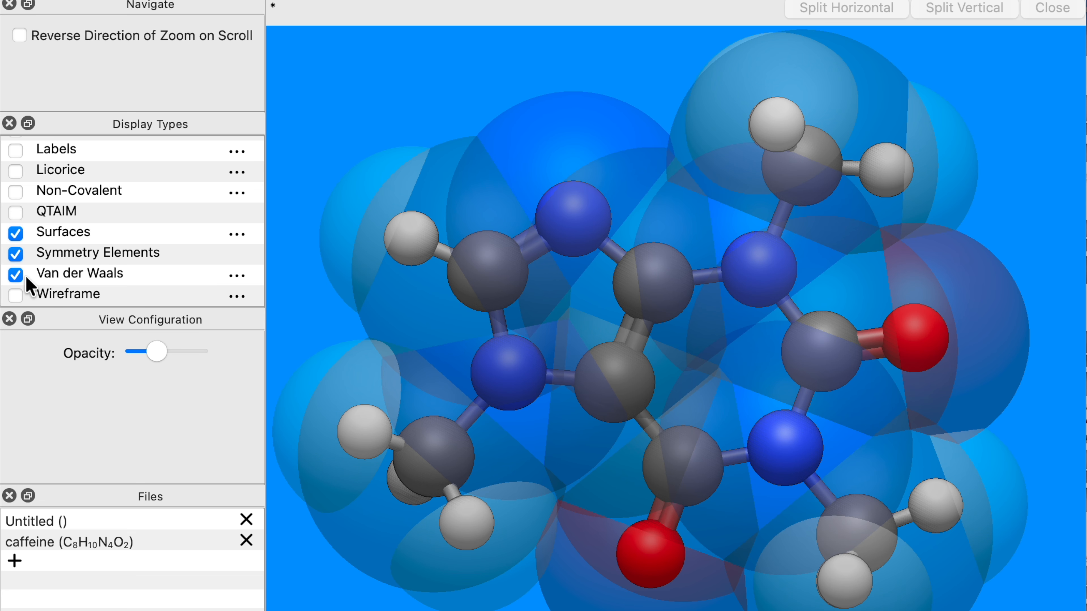
click(159, 350)
mouse_move(157, 347)
mouse_down()
mouse_move(199, 347)
mouse_move(158, 353)
mouse_up()
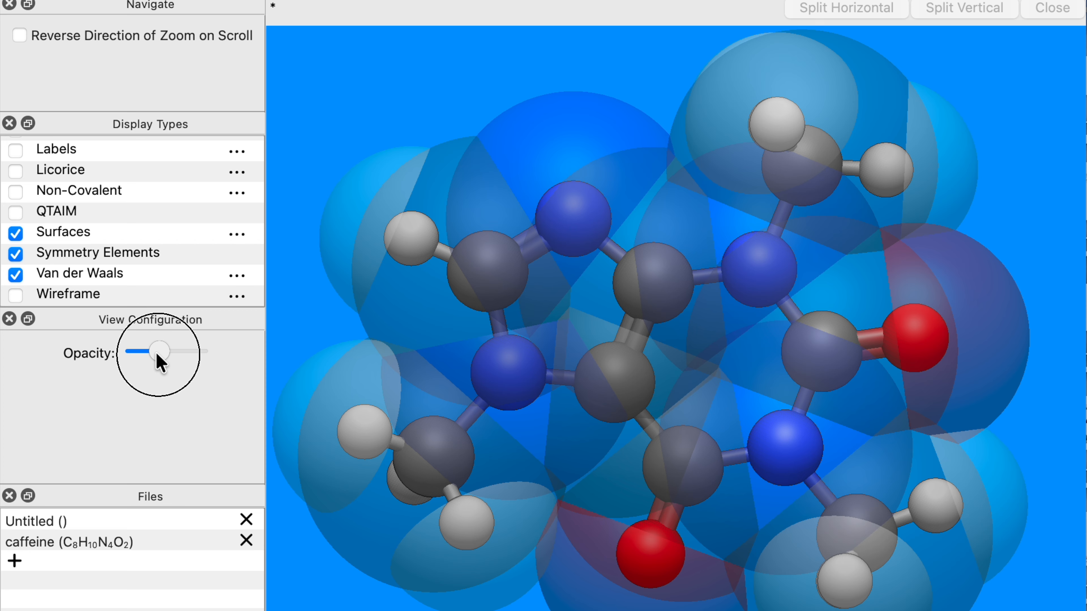
drag(157, 353, 155, 354)
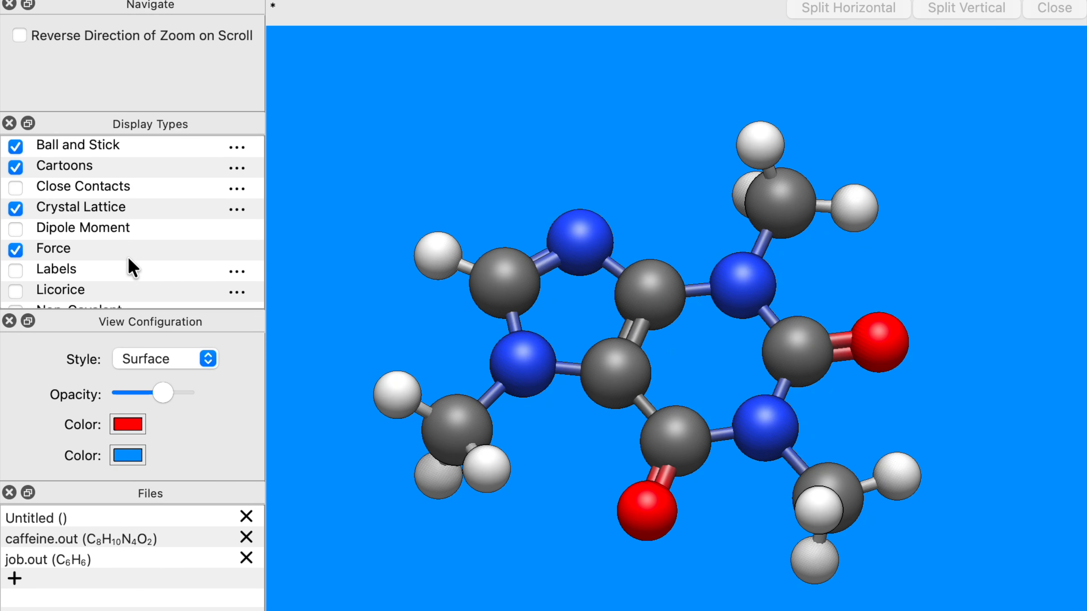
Switch to the benzene job.out file and display its HOMO orbital.
click(106, 559)
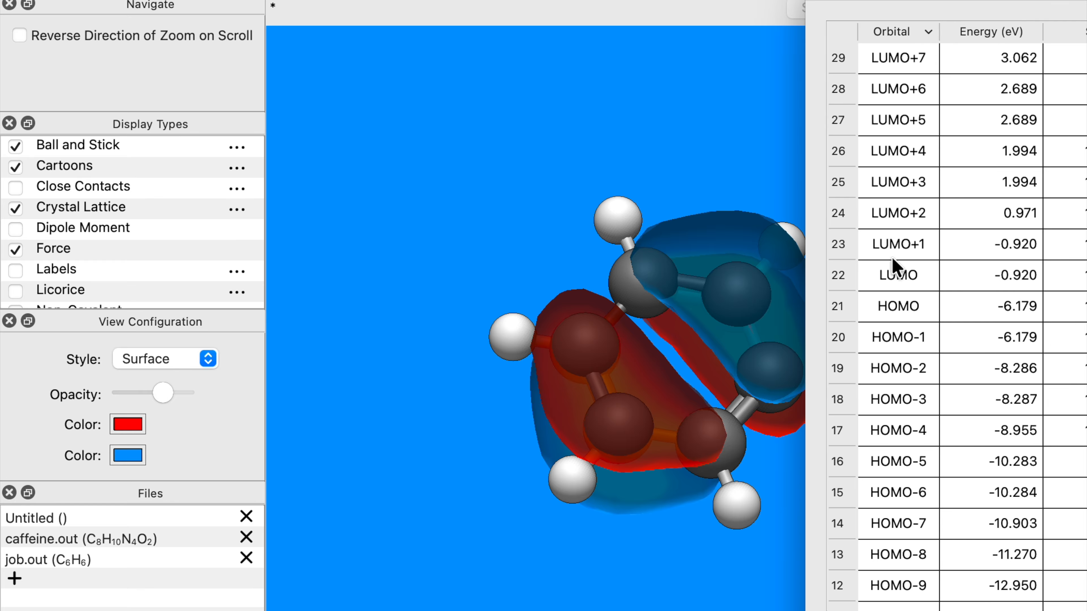
click(899, 339)
click(900, 307)
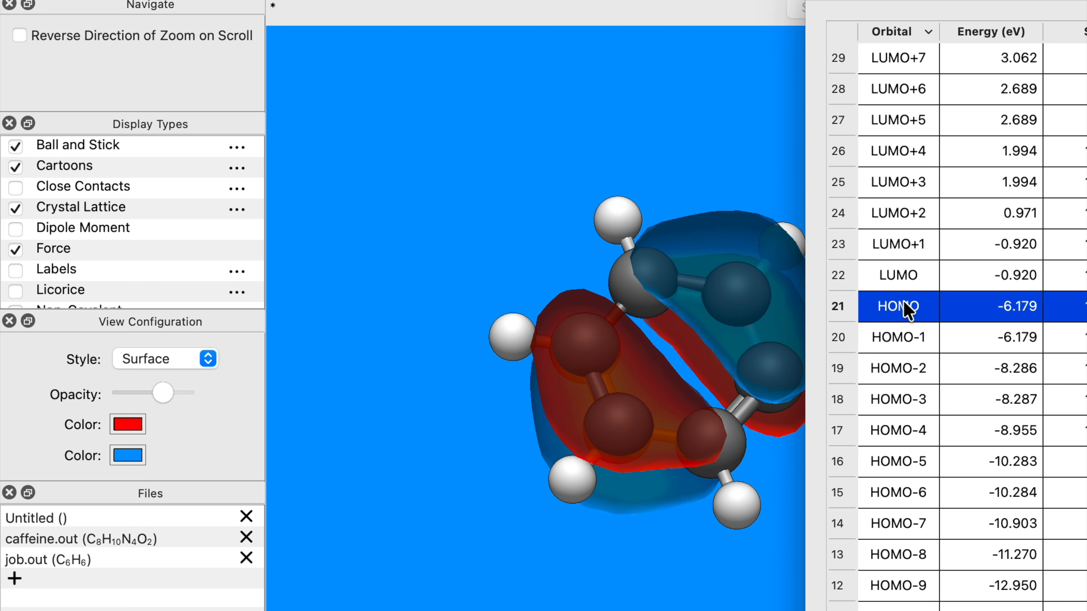
Switch the orbital surface style to Wireframe and back to Surface.
scroll(109, 227, down, 5)
scroll(106, 231, down, 1)
click(106, 232)
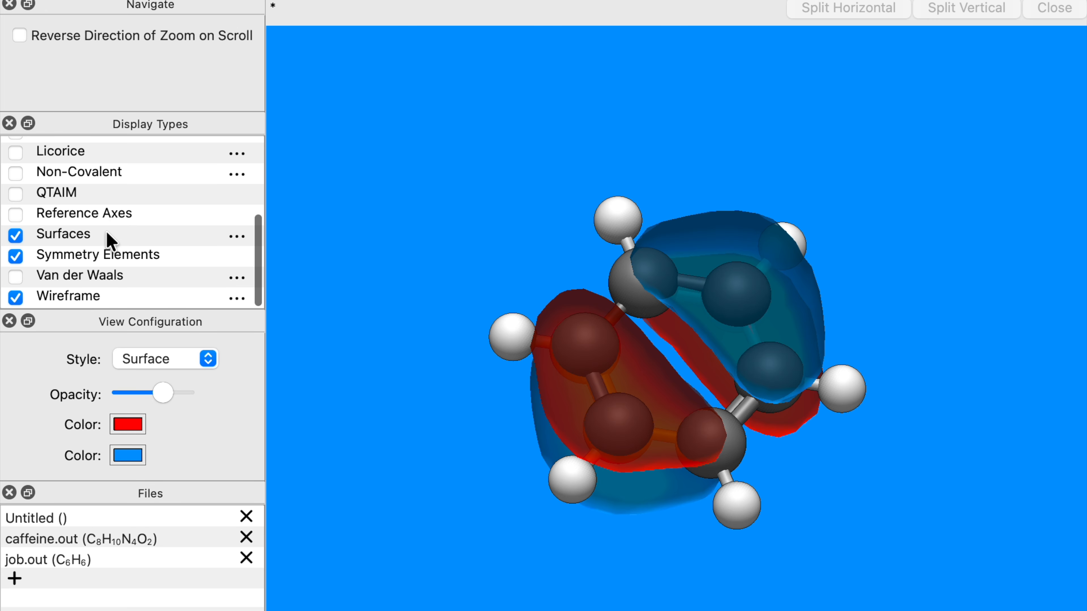
click(167, 359)
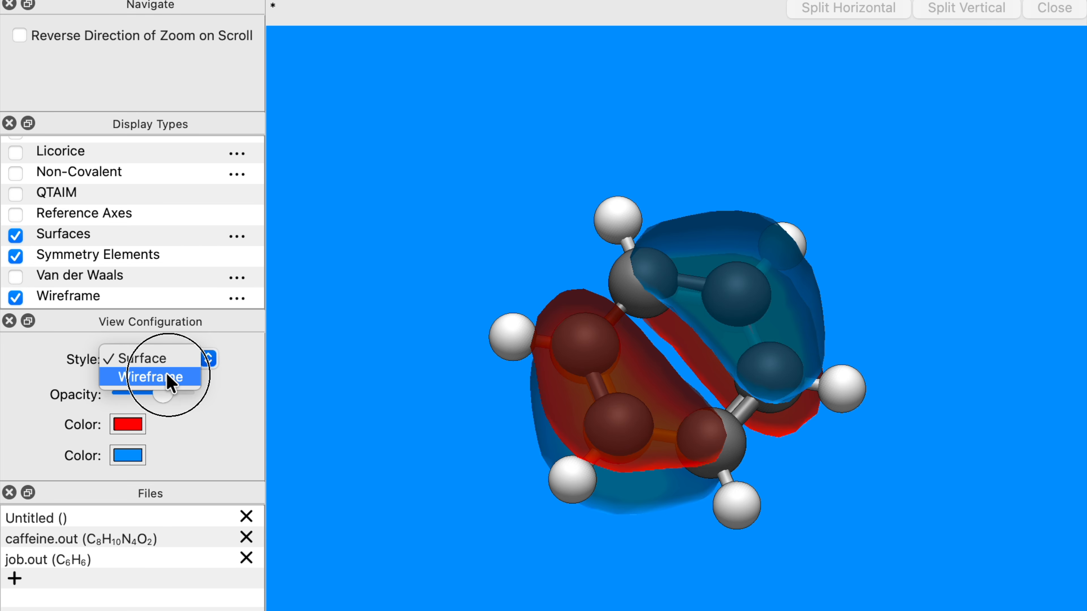
click(166, 375)
click(174, 357)
click(171, 339)
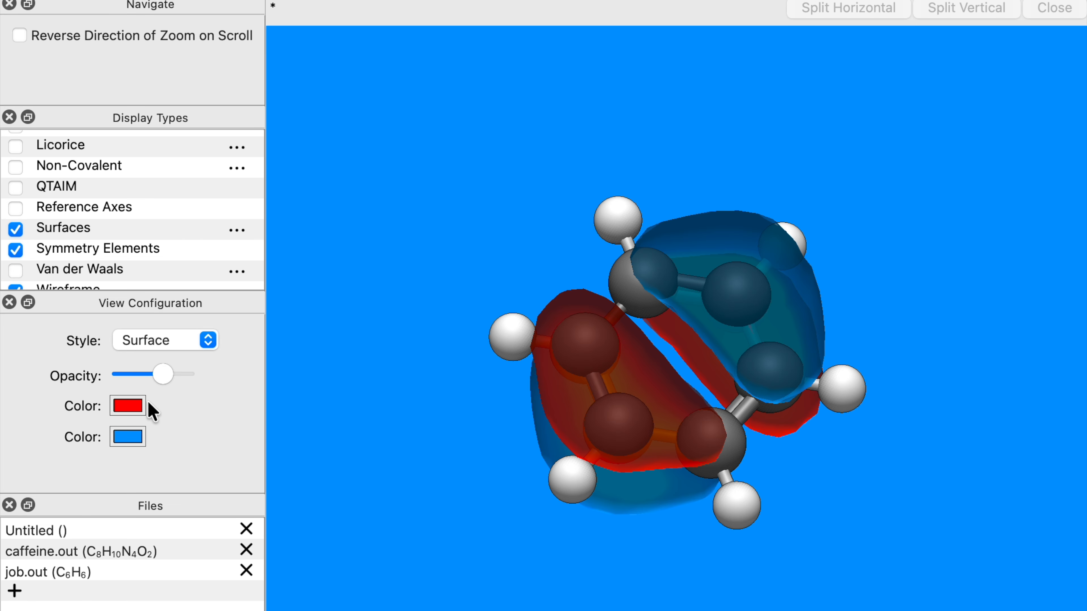
Change the first orbital surface color to Banana yellow and adjust the surface opacity.
click(128, 406)
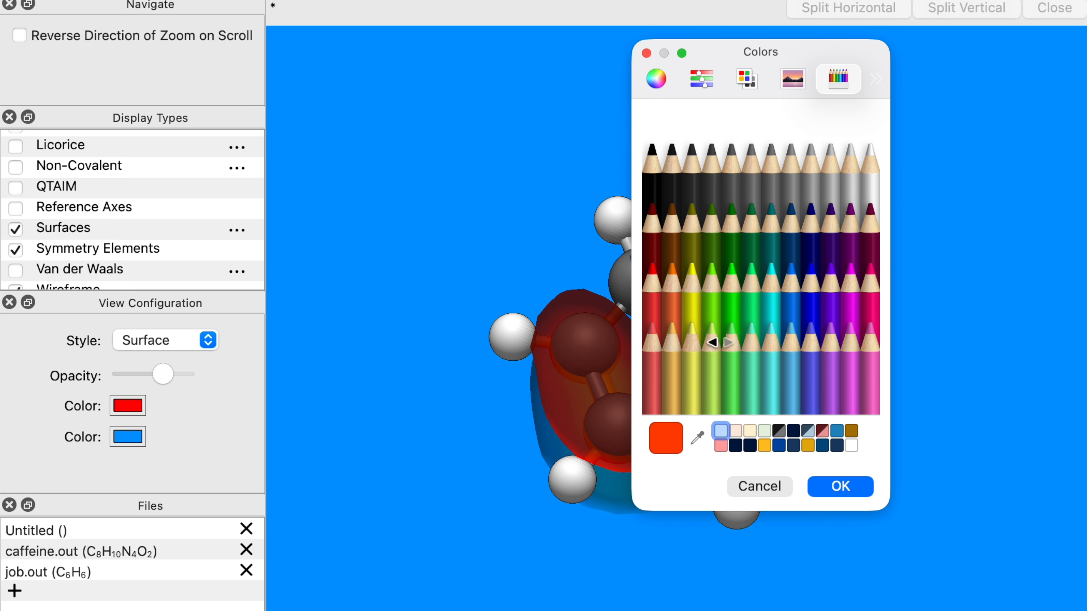
click(690, 352)
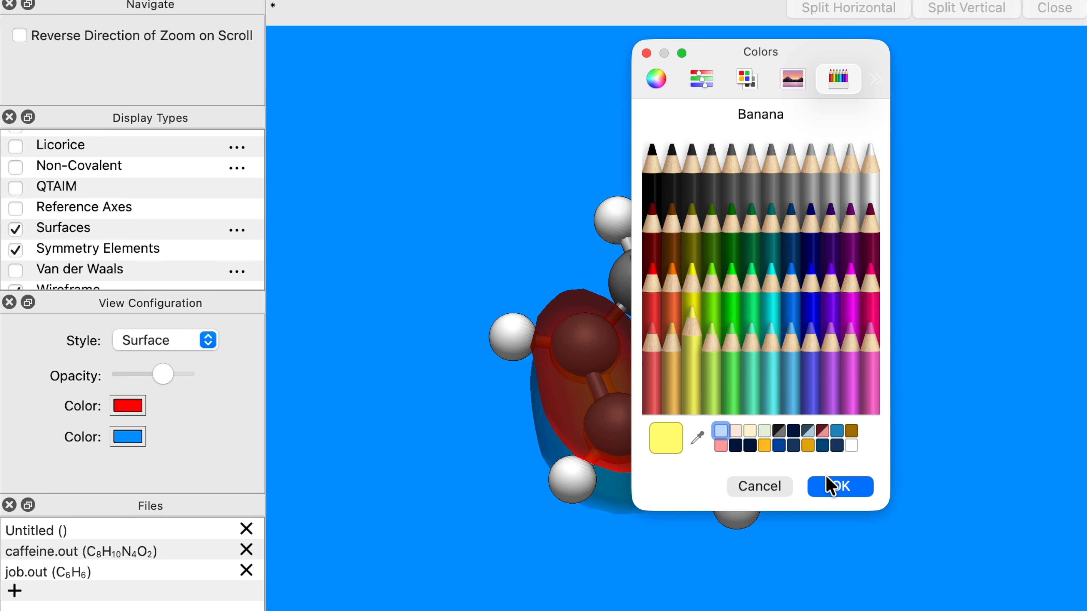
click(834, 487)
mouse_move(169, 374)
mouse_down()
mouse_move(192, 374)
mouse_move(161, 369)
mouse_up()
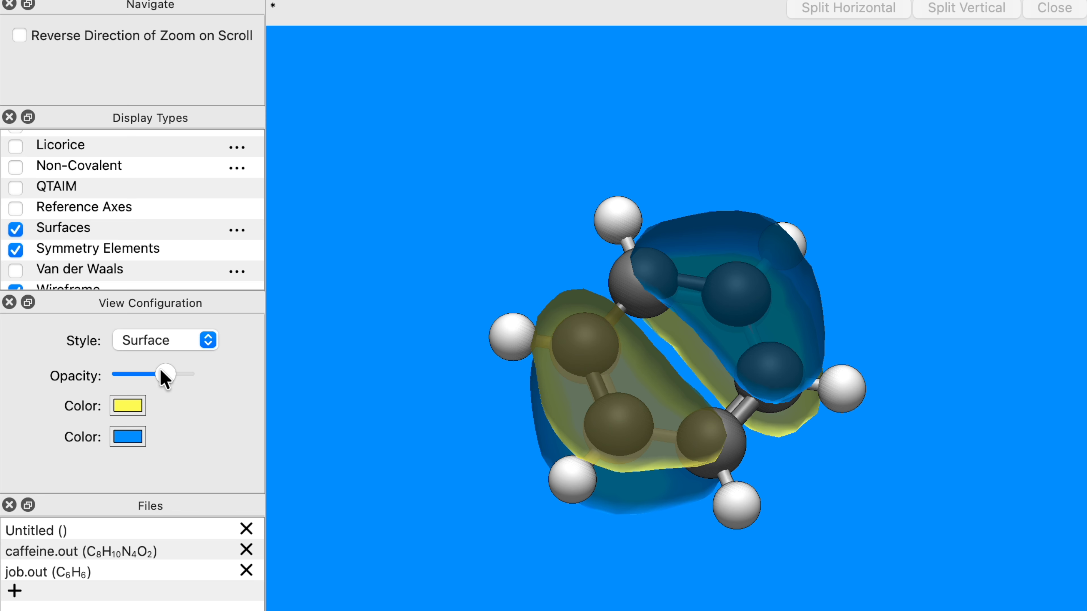
Switch to the 6vxx protein file and hide Ball and Stick so only cartoons show.
click(119, 523)
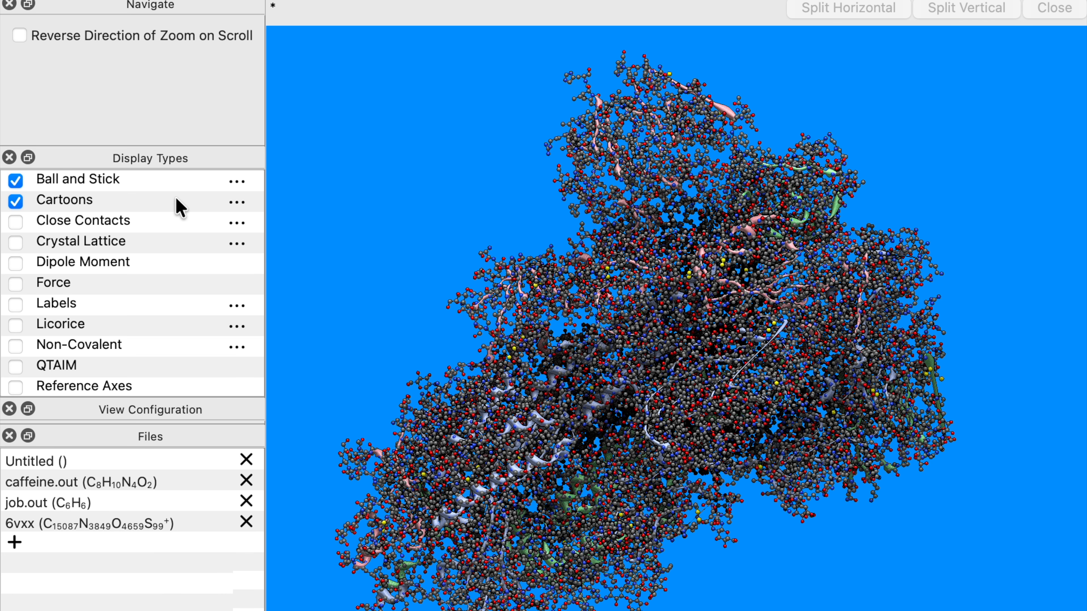
click(15, 181)
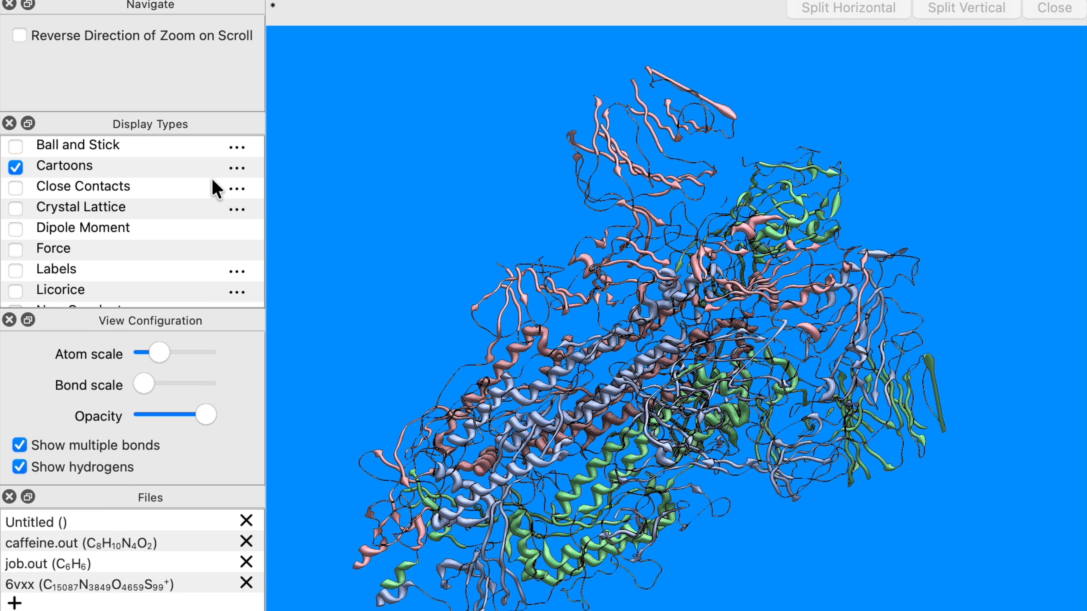
click(172, 174)
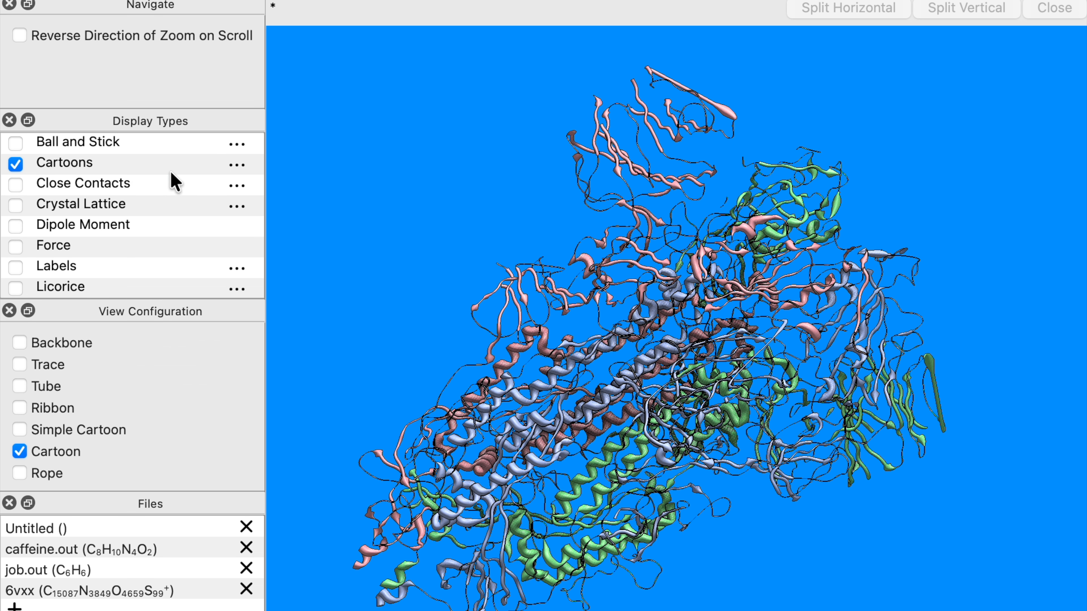
Cycle the cartoon style through Rope, Simple Cartoon, Ribbon and Tube.
click(47, 468)
click(52, 457)
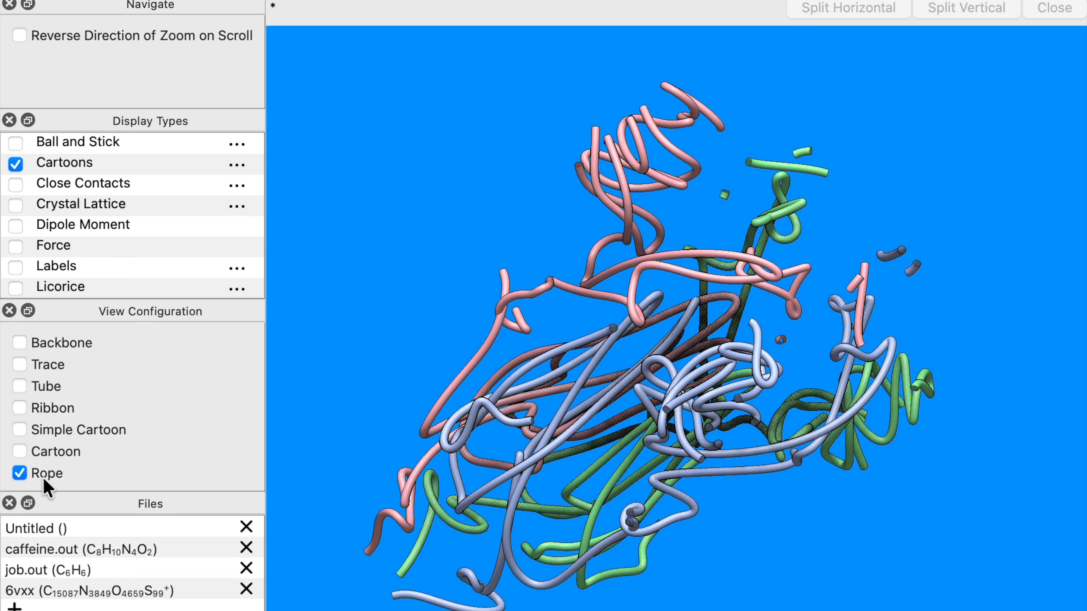
click(43, 477)
click(63, 429)
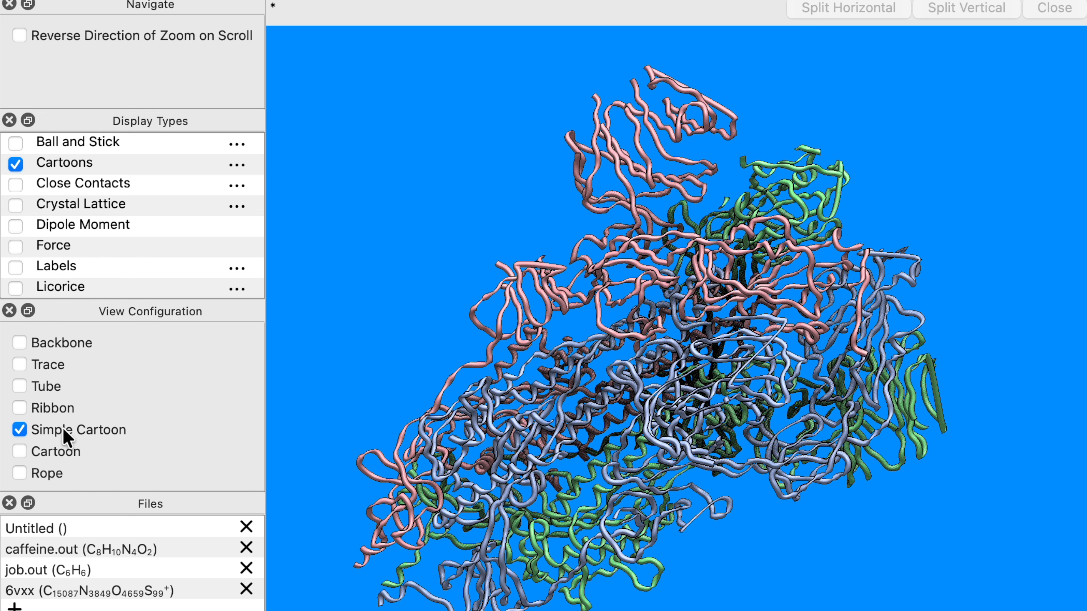
click(63, 428)
click(57, 402)
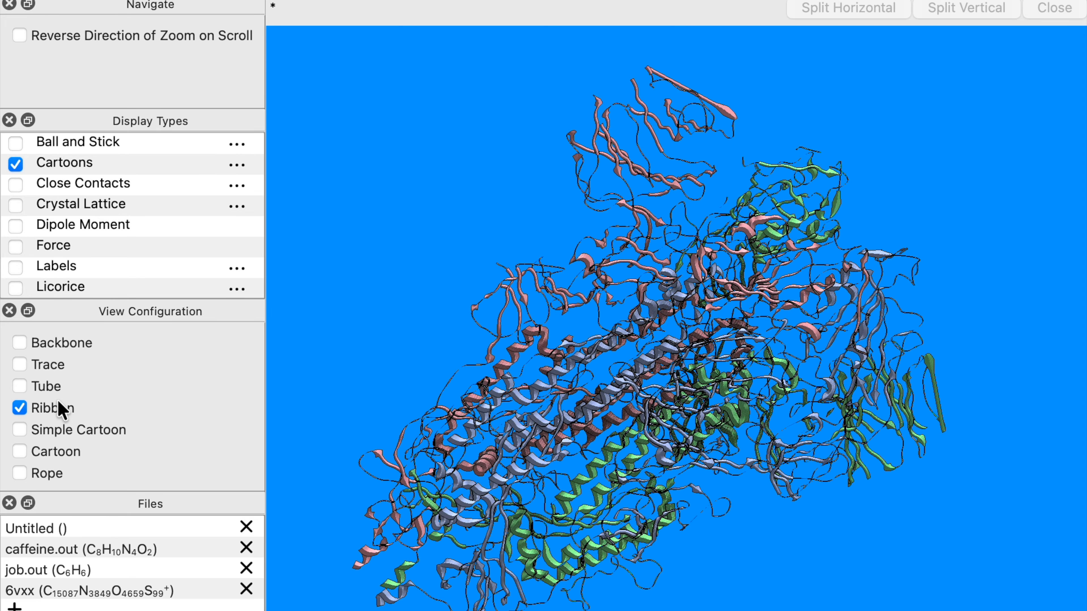
click(58, 401)
click(54, 382)
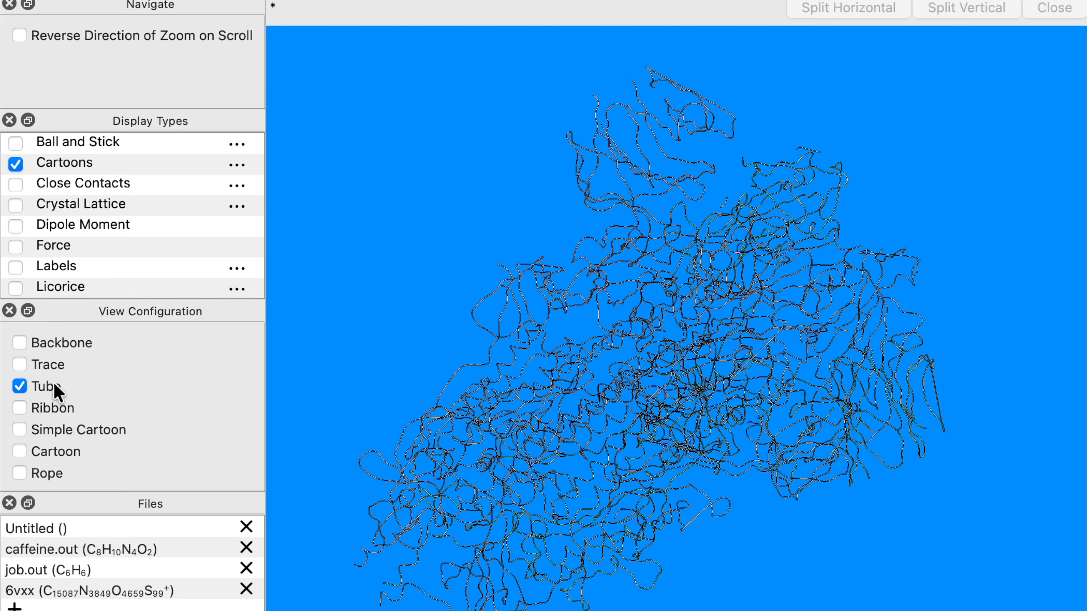
Try the Trace and Backbone cartoon styles, then return to the Cartoon style.
click(54, 385)
click(49, 364)
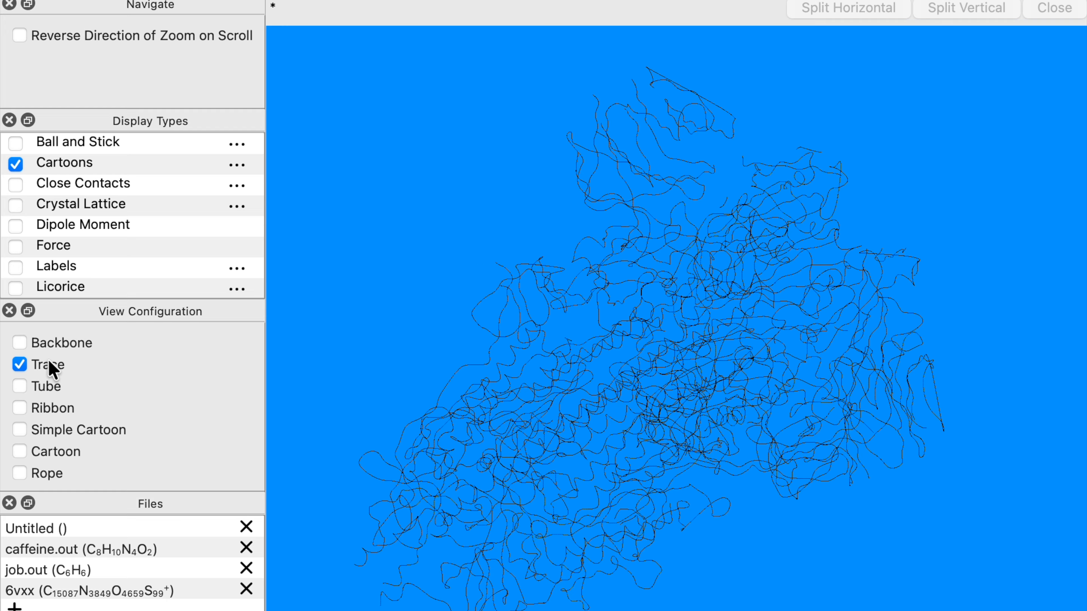
click(48, 365)
click(60, 344)
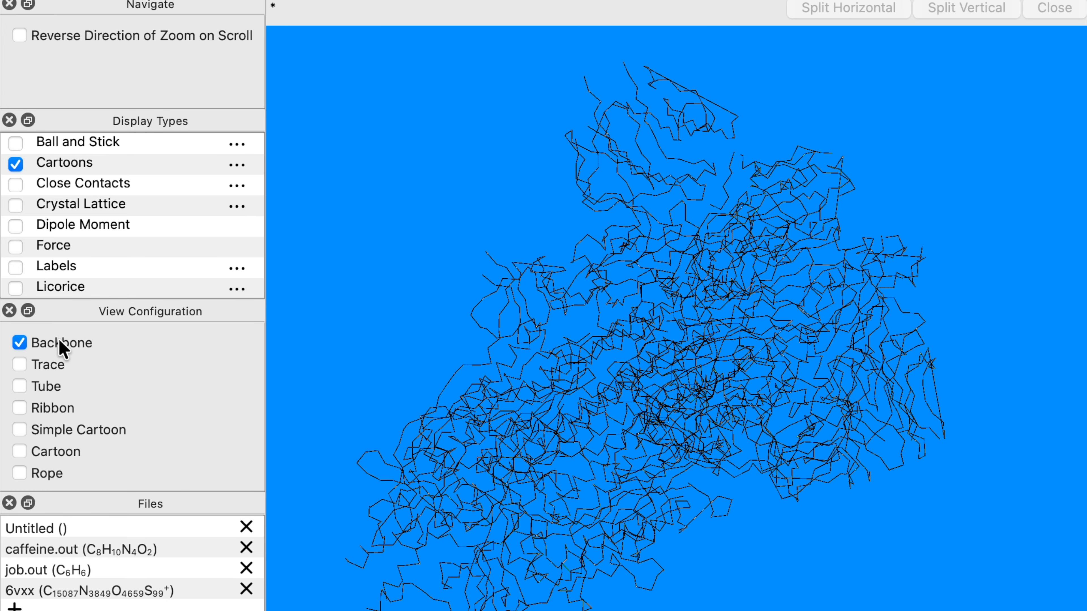
click(62, 345)
click(57, 454)
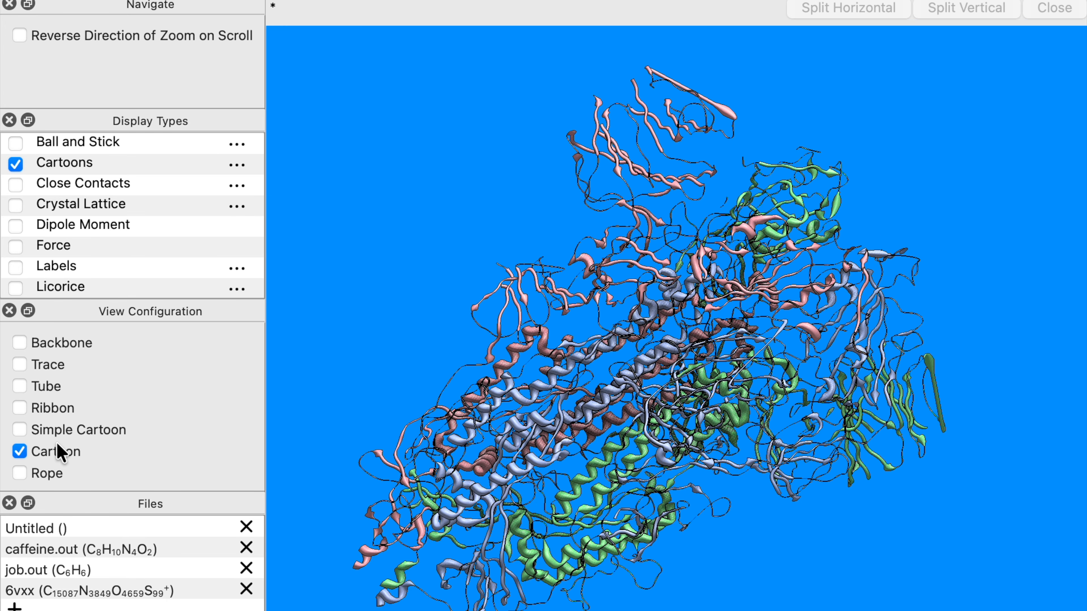
Enable the Wireframe display on the protein, keeping Ball and Stick off.
click(16, 144)
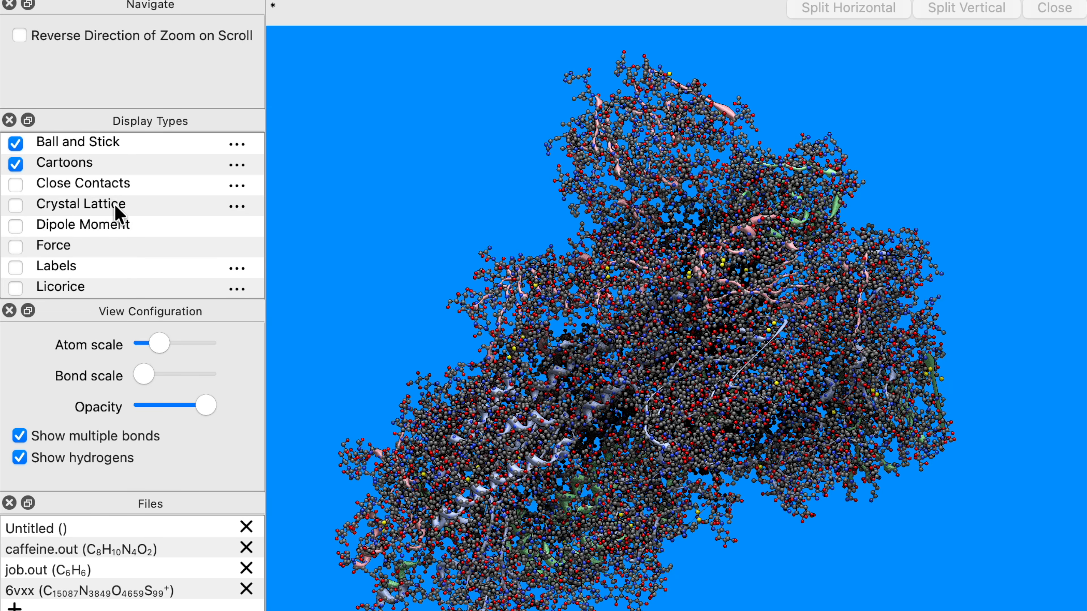
click(16, 144)
scroll(99, 227, down, 5)
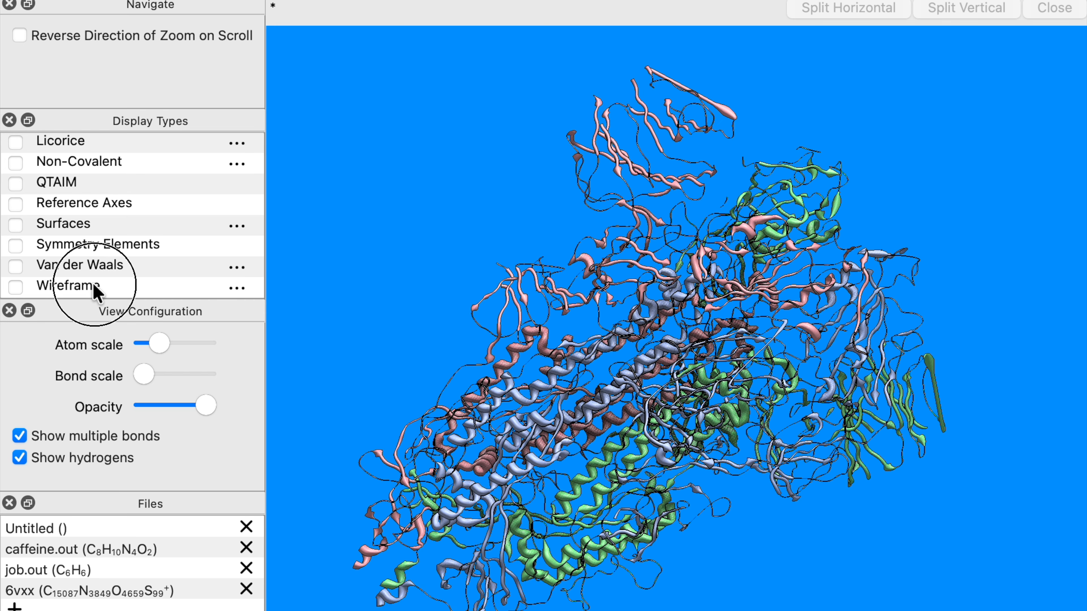
click(15, 287)
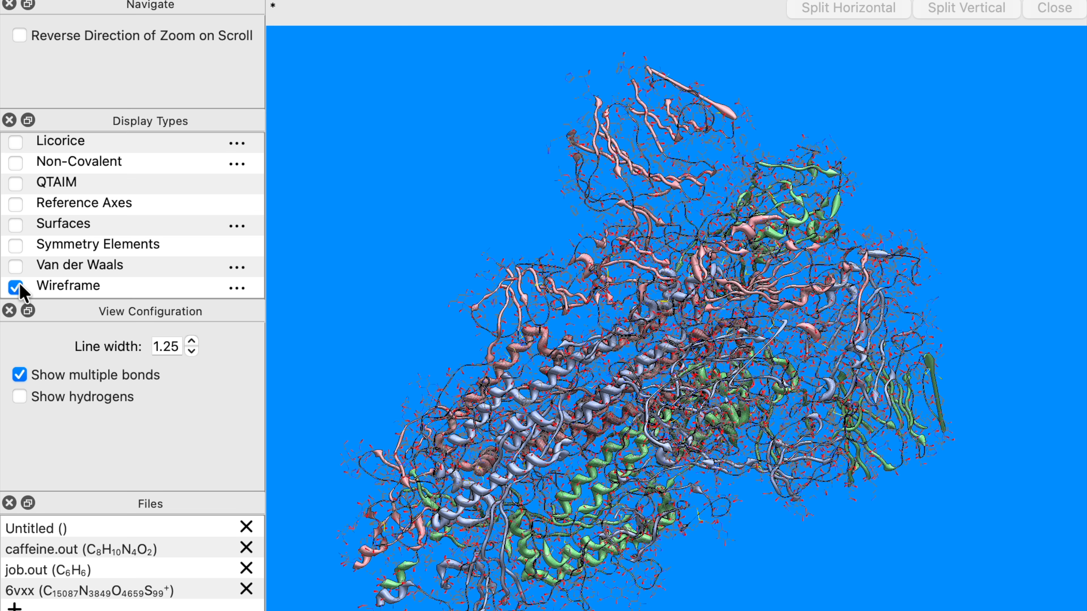
Set the wireframe line width to 2 and toggle Show hydrogens on and off.
click(188, 342)
click(188, 341)
click(189, 342)
click(189, 342)
click(189, 342)
click(188, 341)
click(189, 342)
click(188, 342)
click(189, 342)
click(188, 342)
click(188, 341)
click(189, 342)
click(191, 351)
click(190, 351)
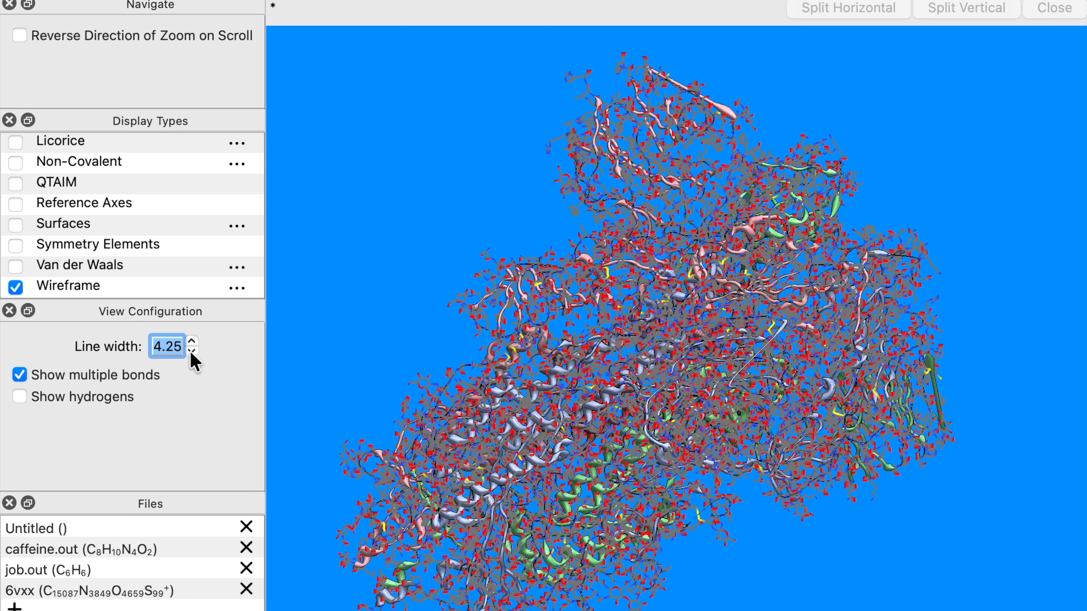
click(191, 351)
click(191, 351)
text(2)
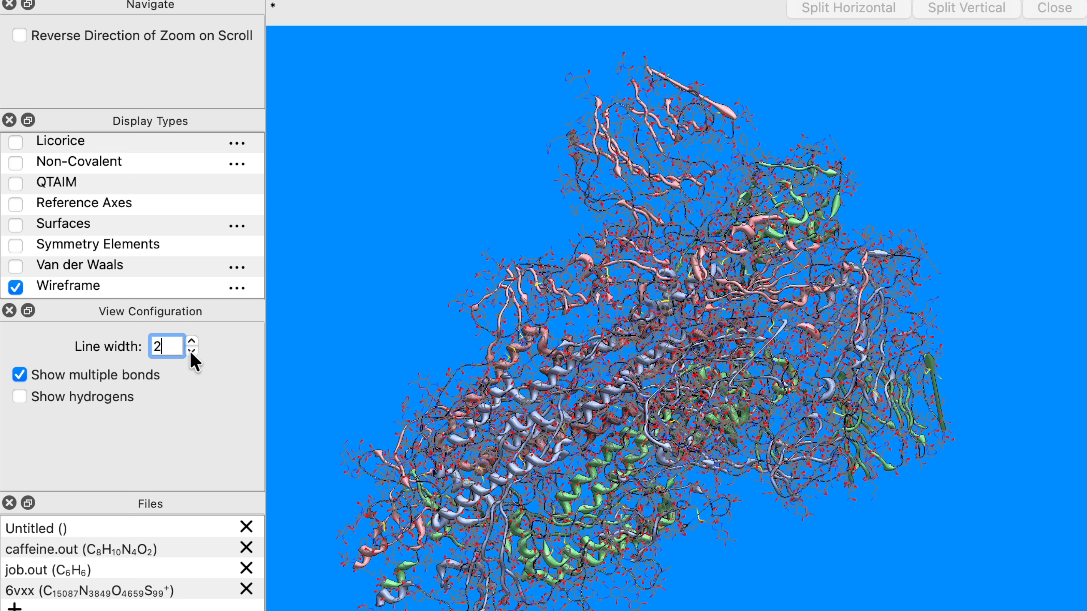
click(117, 396)
click(116, 396)
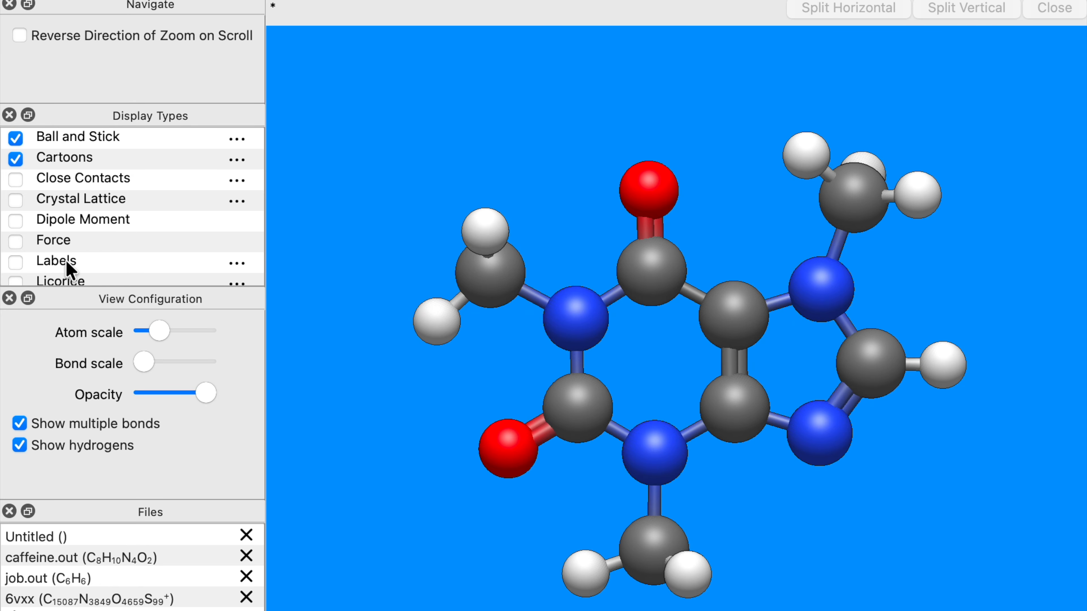
Turn on Labels for the caffeine molecule and set atom labels to Index.
click(39, 265)
click(17, 263)
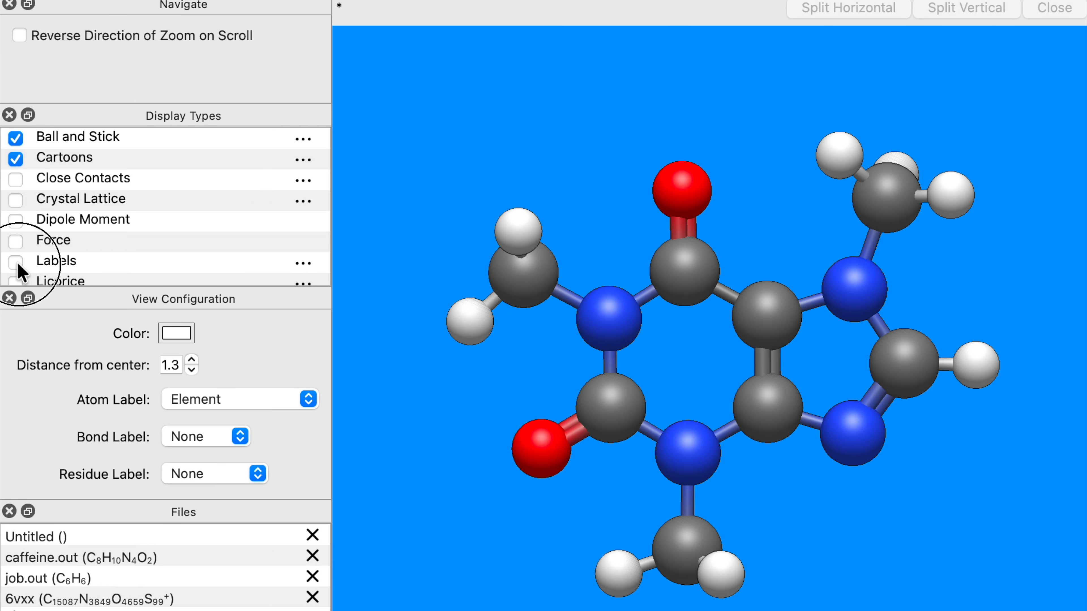
click(237, 400)
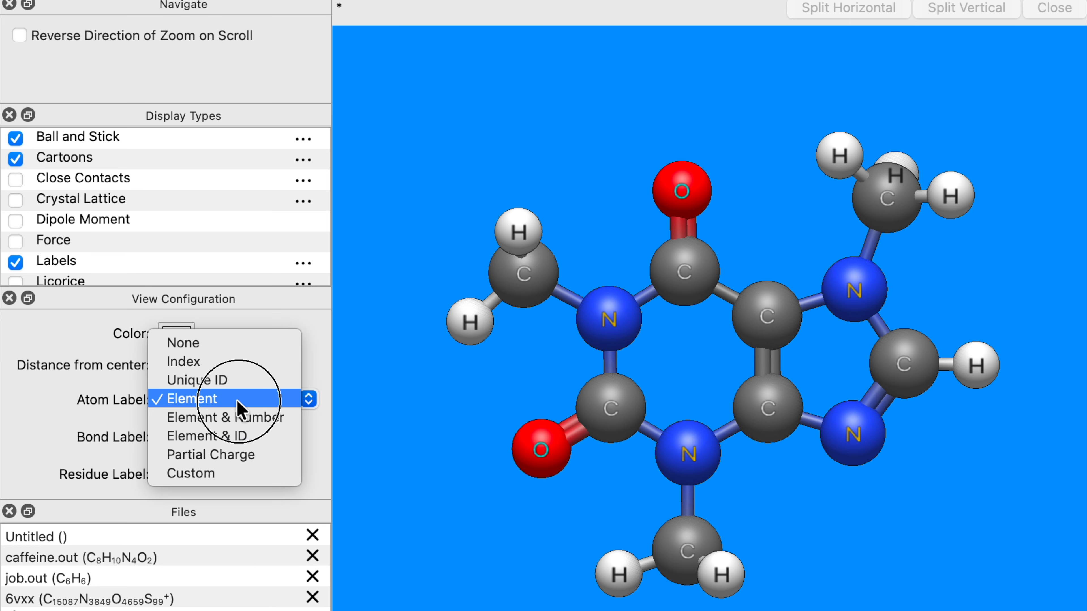
click(239, 362)
Show bond lengths as bond labels, then set bond labels back to None.
click(219, 437)
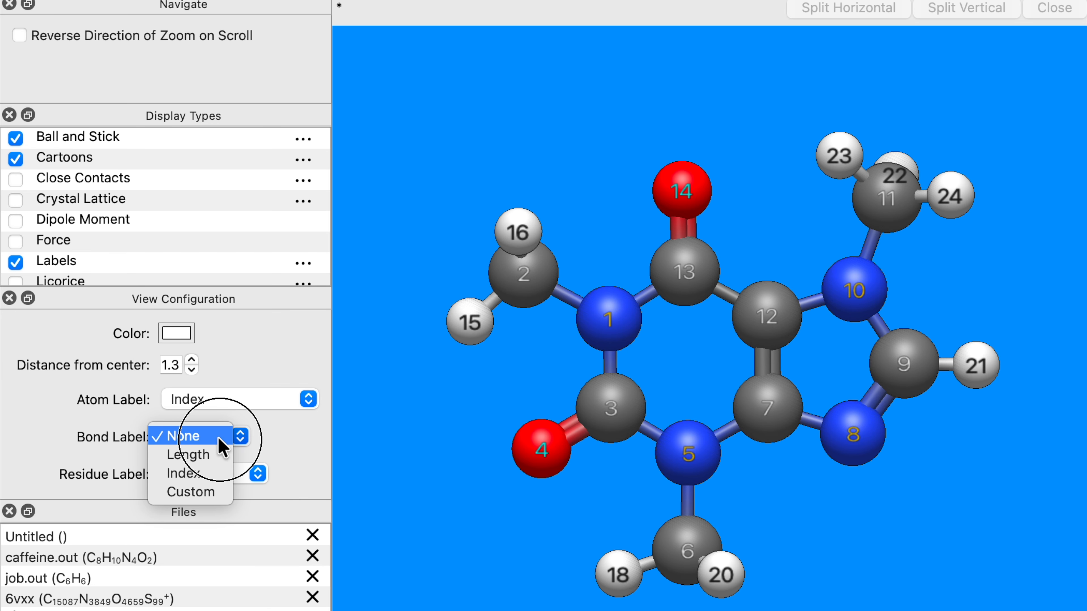
click(217, 454)
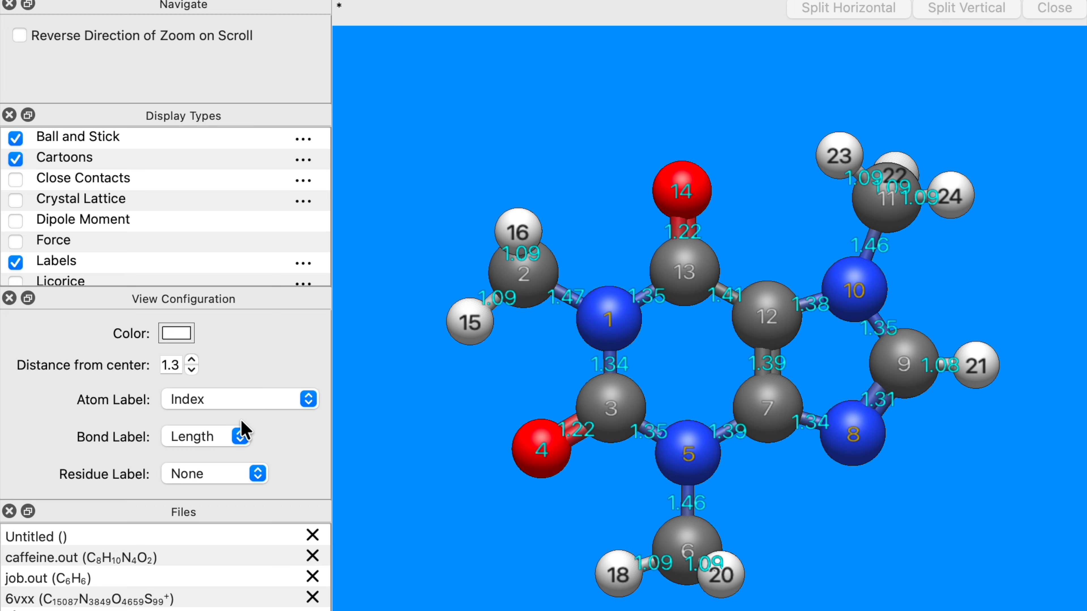
click(240, 435)
click(222, 419)
Set the atom labels to Partial Charge.
click(246, 398)
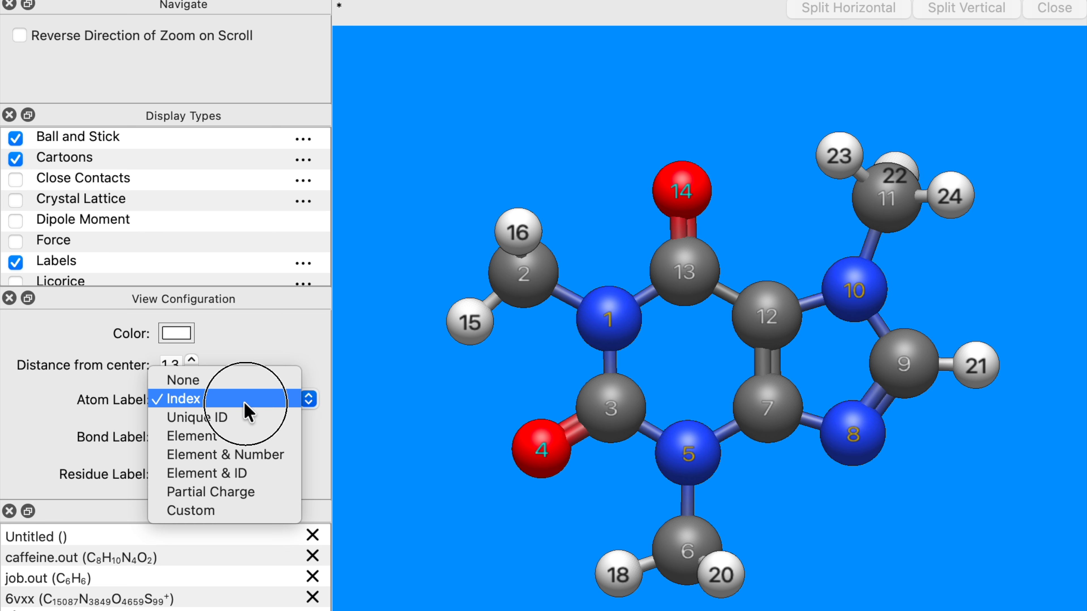
click(268, 492)
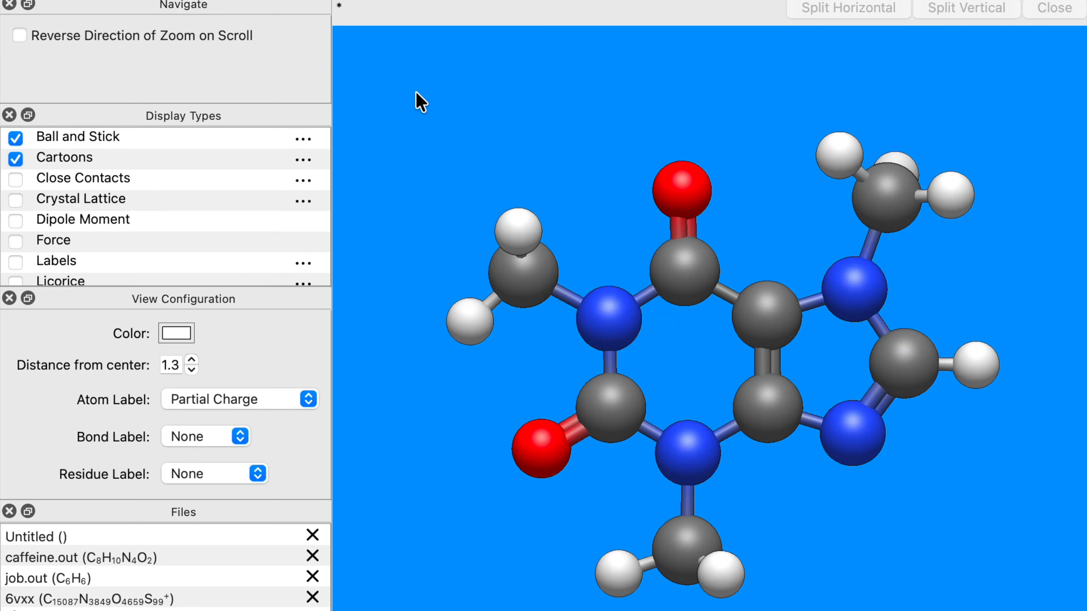
Switch the view projection to Perspective and inspect the molecule from another angle.
click(257, 1)
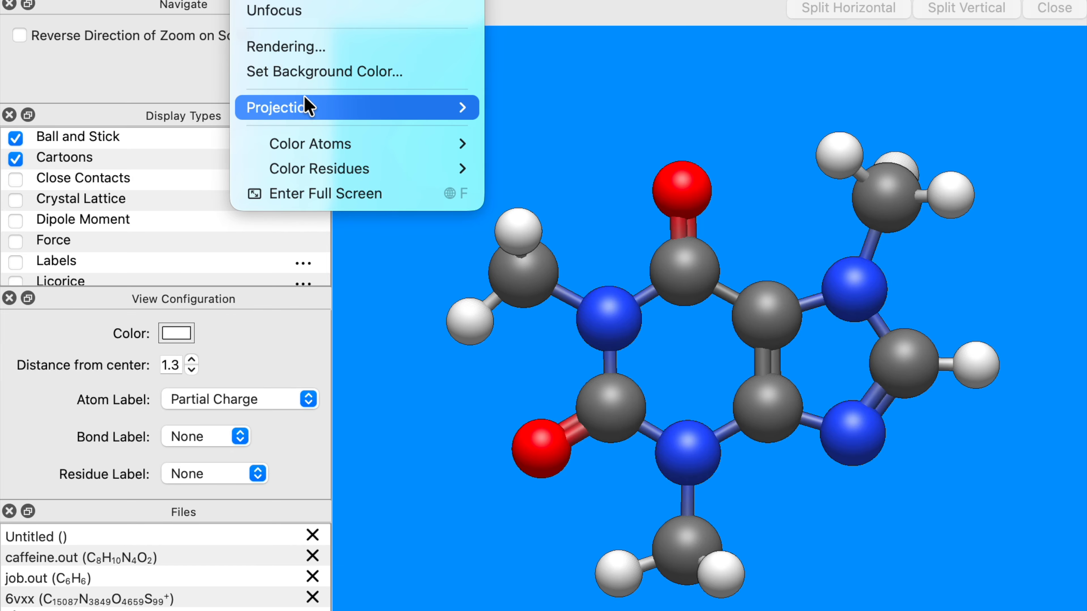
mouse_move(303, 96)
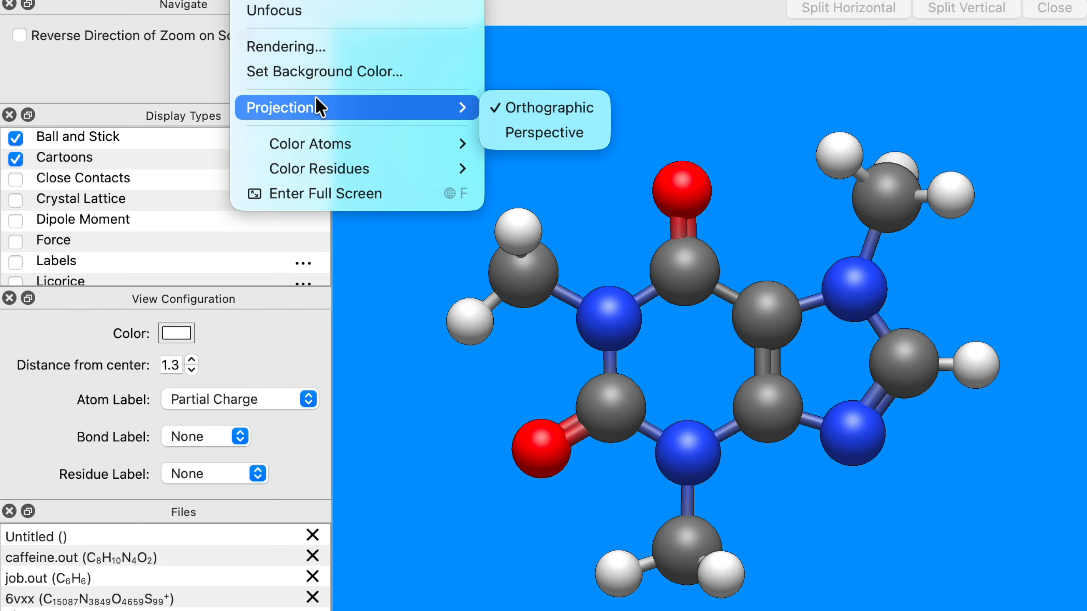
click(515, 133)
scroll(491, 180, up, 10)
drag(460, 181, 643, 211)
Switch the projection back to Orthographic, then to Perspective once more, and finally to Orthographic again.
click(287, 6)
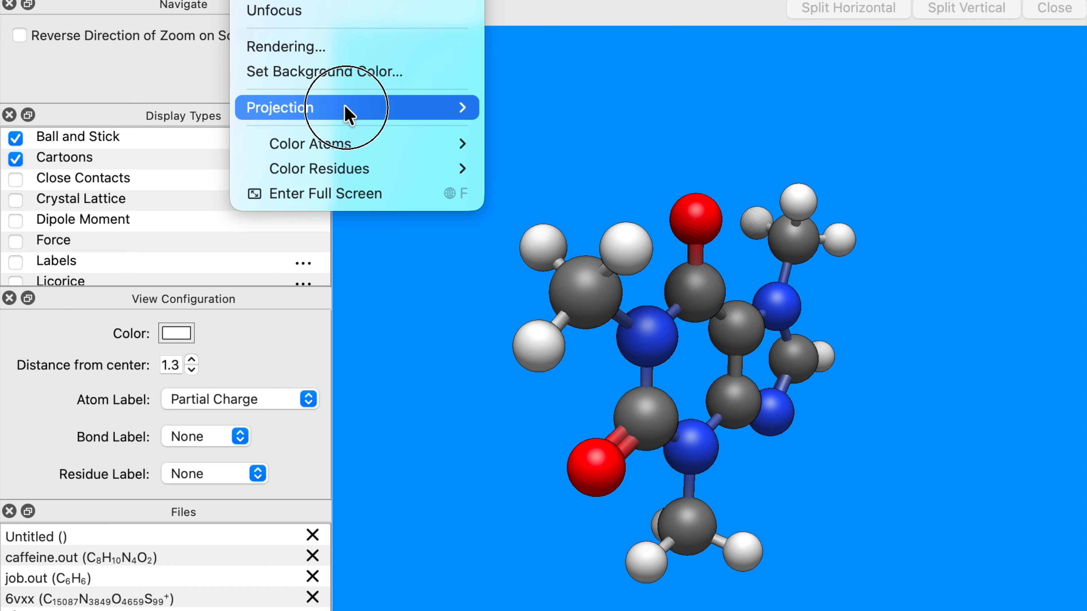
mouse_move(349, 114)
click(505, 114)
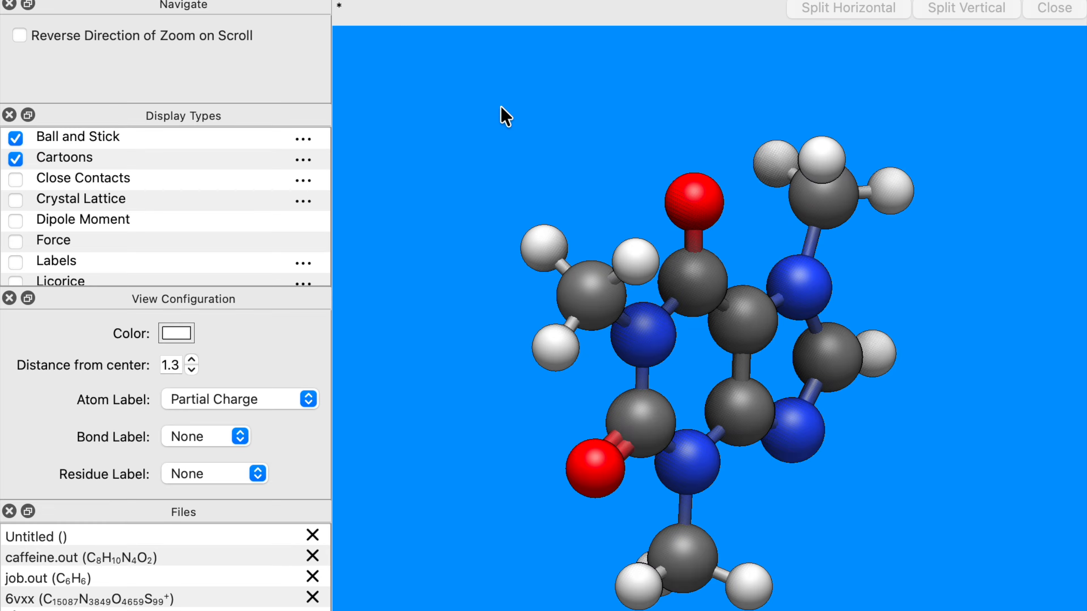
click(257, 0)
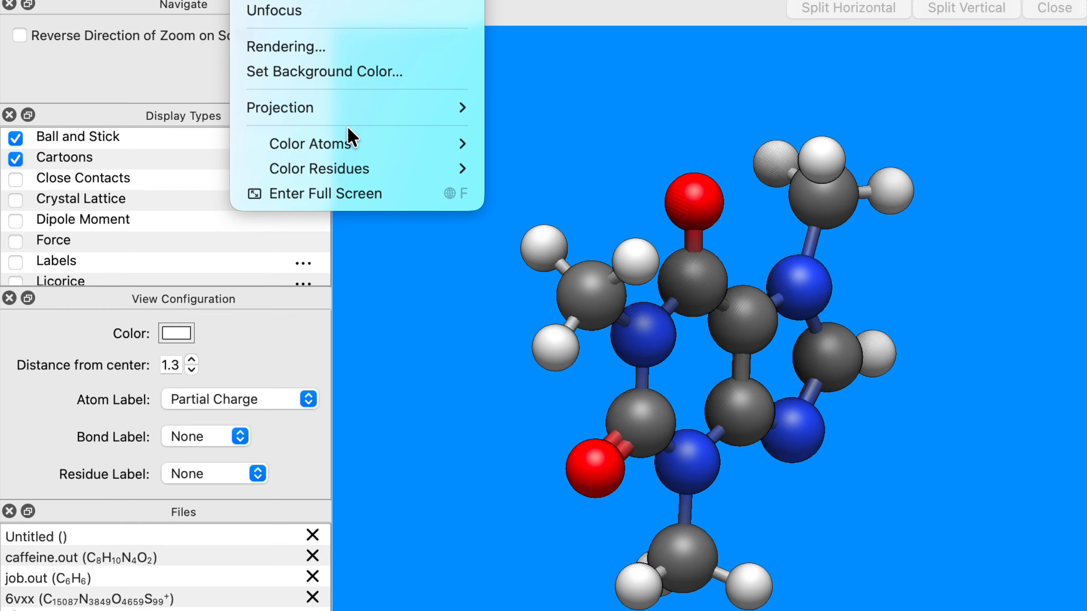
mouse_move(359, 107)
click(501, 136)
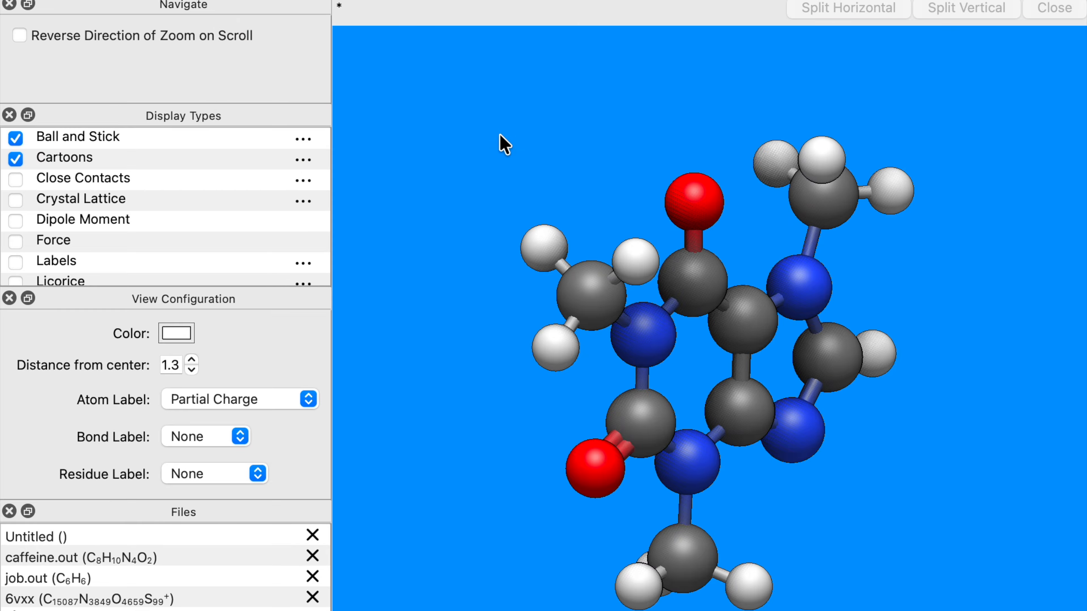
click(256, 1)
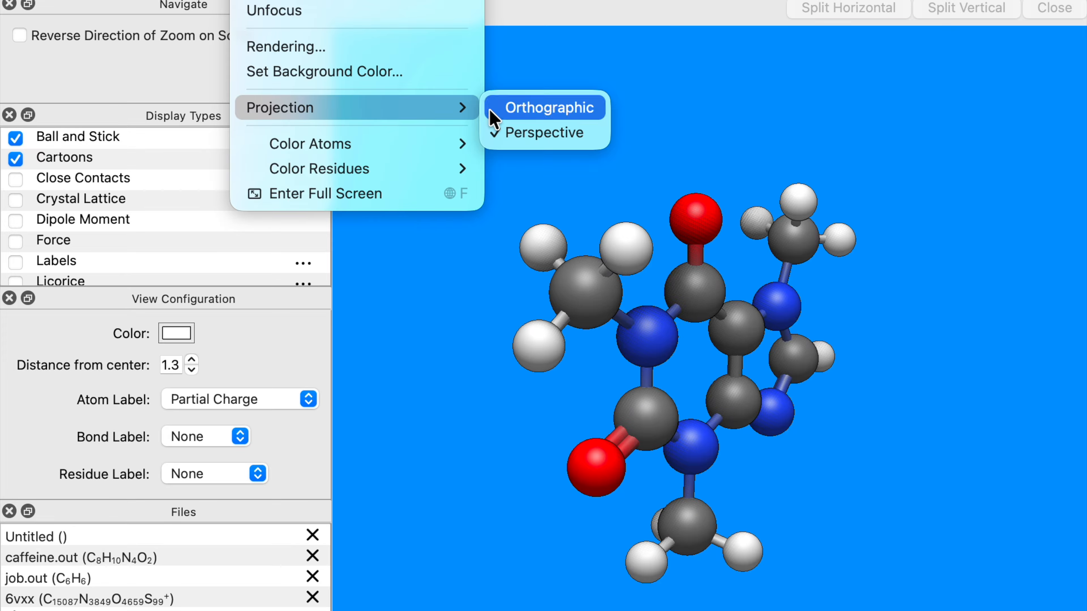
click(492, 112)
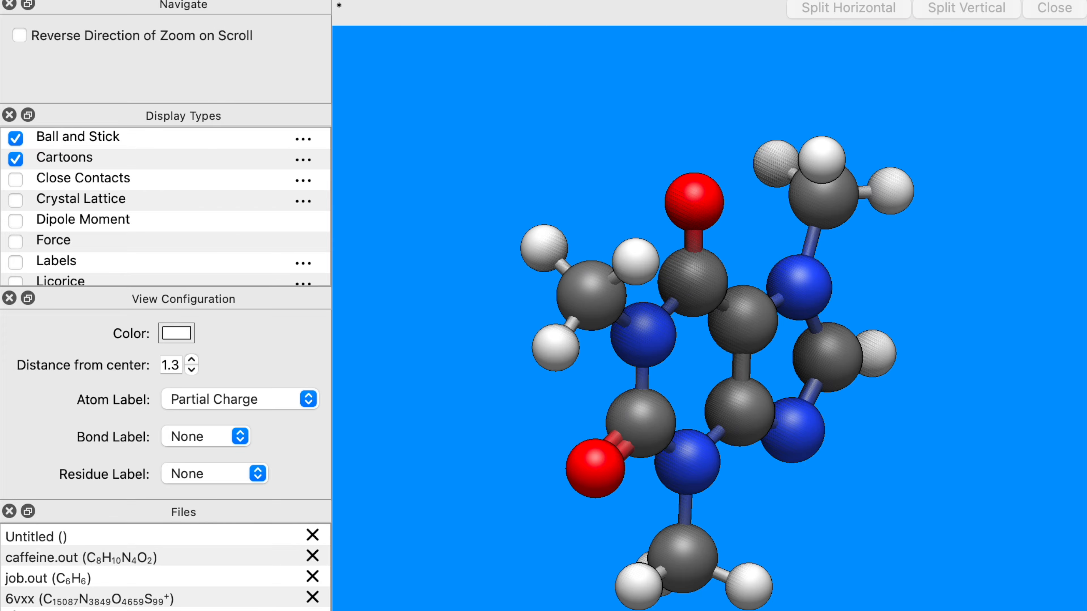
Open the Rendering settings, disable Ambient Occlusion and save.
click(256, 1)
click(316, 43)
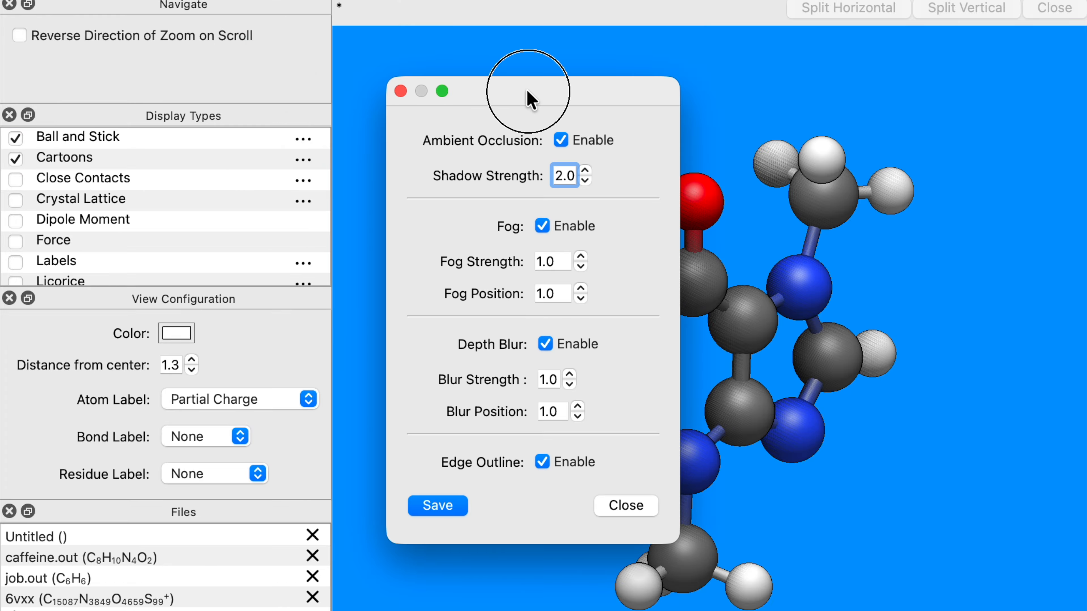
drag(530, 98, 435, 96)
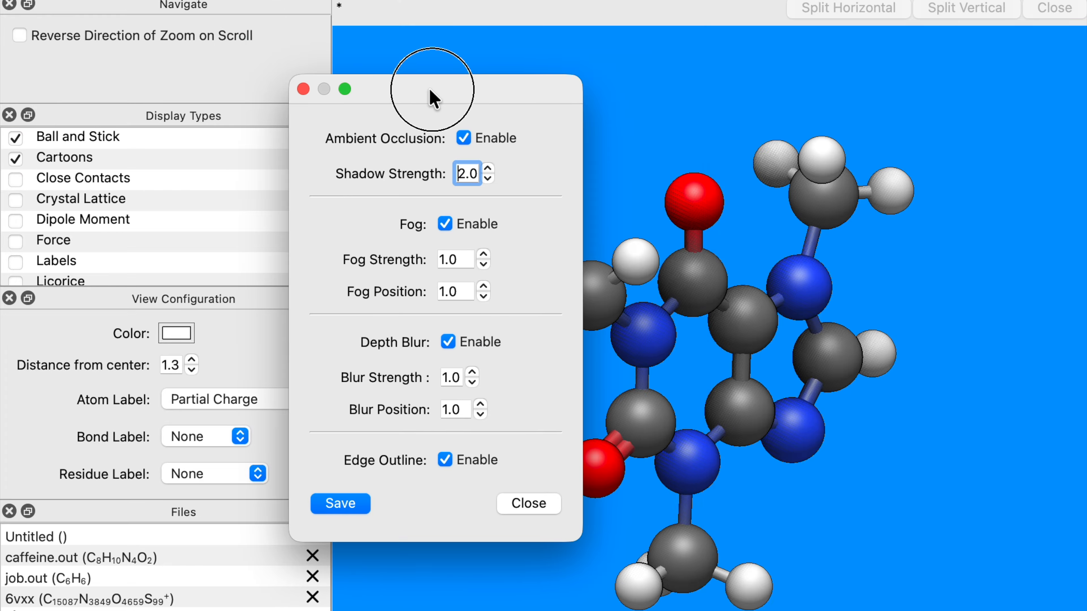
click(492, 139)
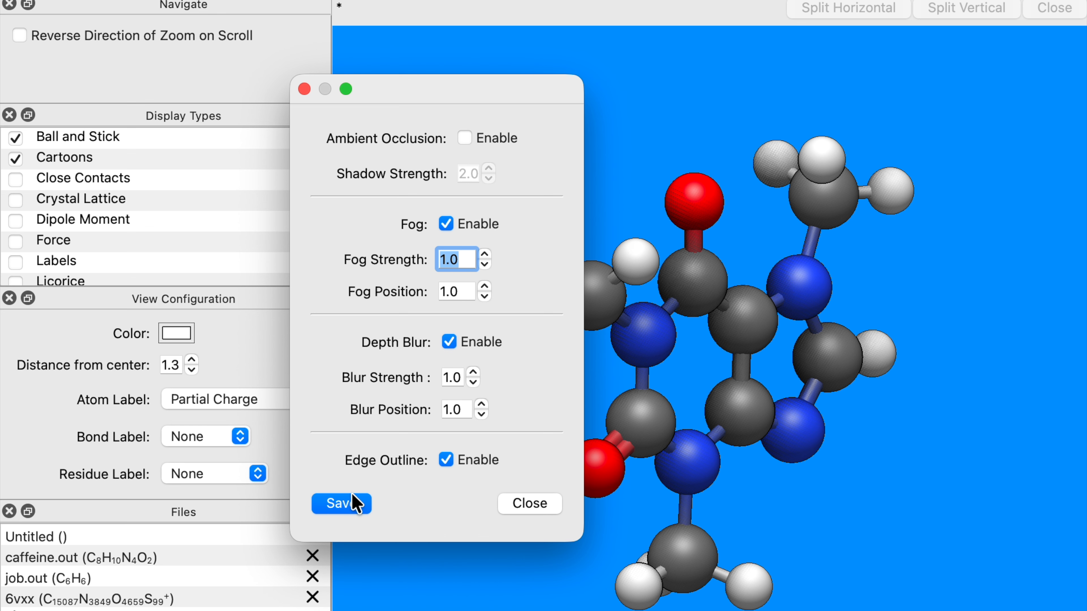
click(355, 502)
Reopen the Rendering settings, re-enable Ambient Occlusion and save.
click(256, 0)
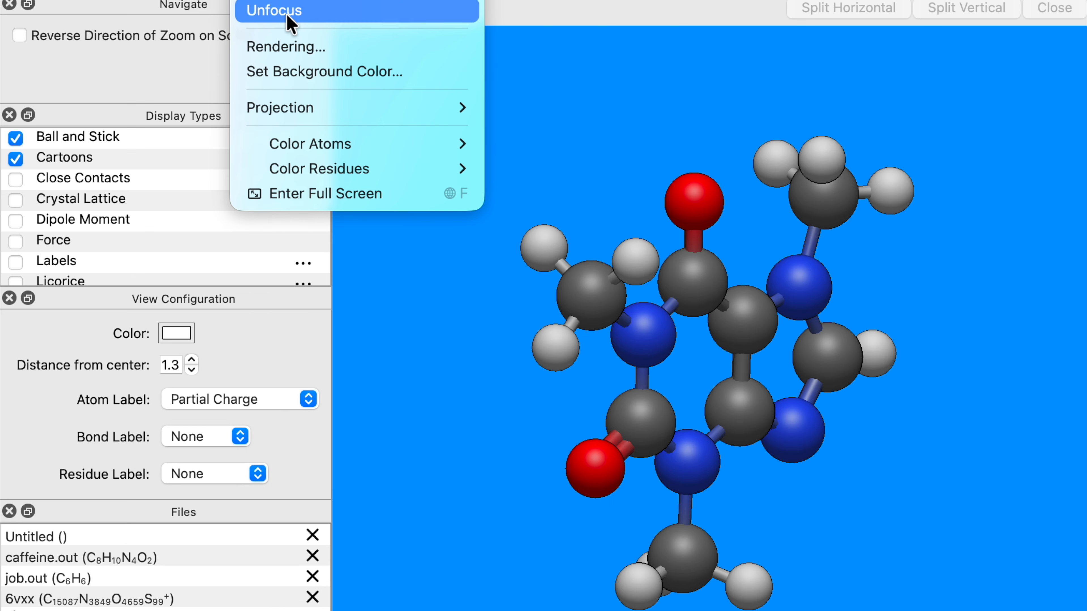
click(408, 47)
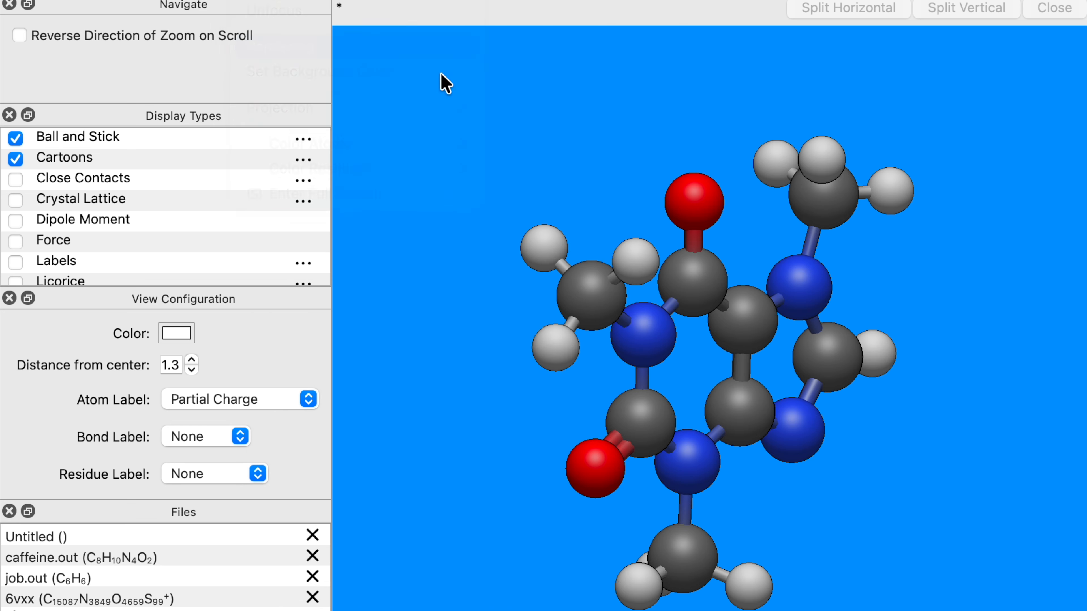
click(571, 138)
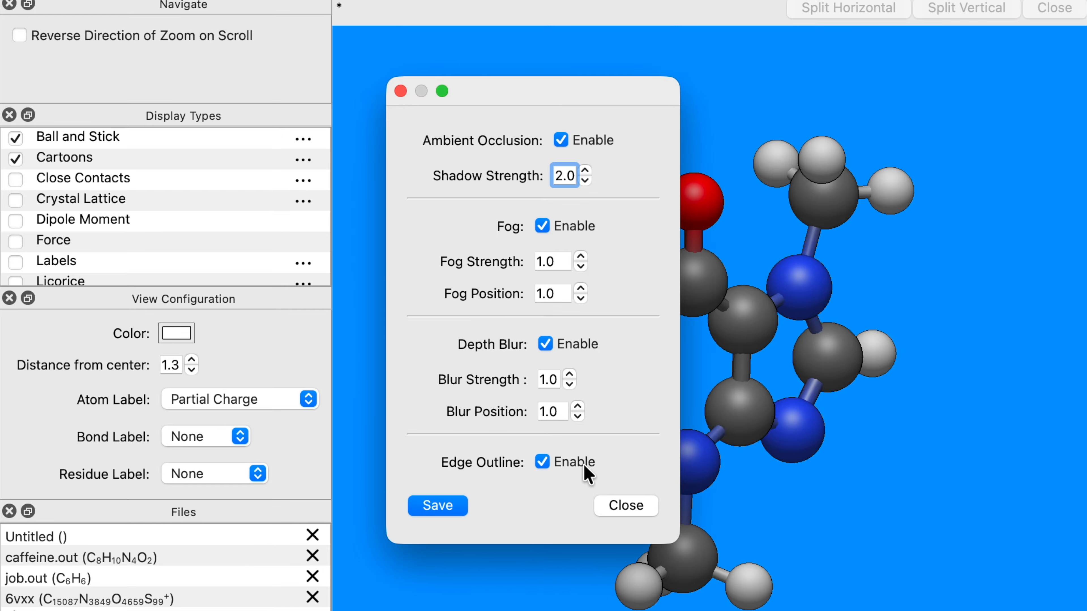
click(445, 506)
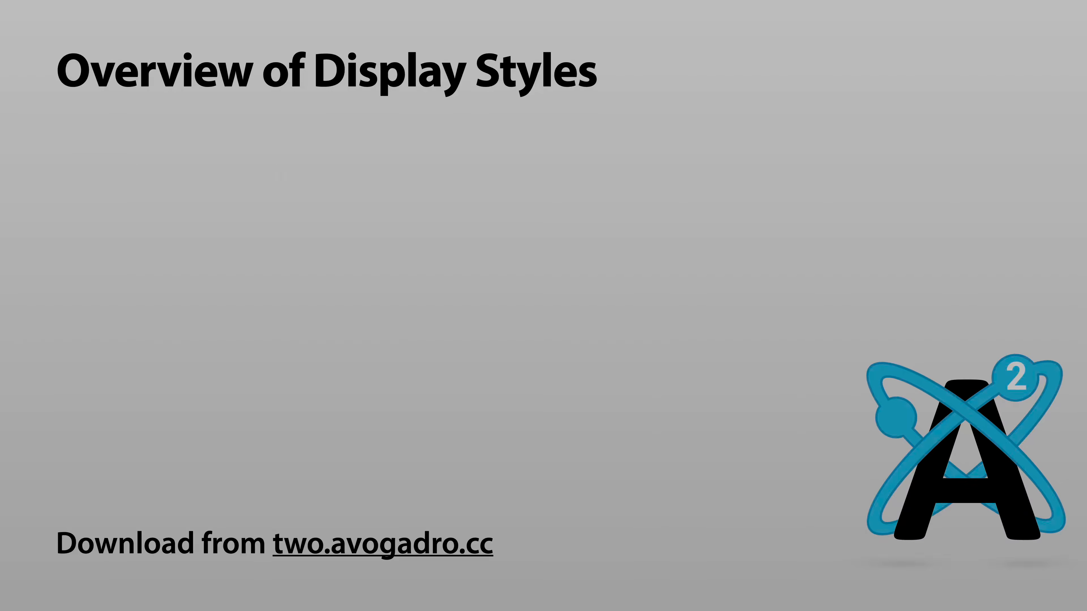